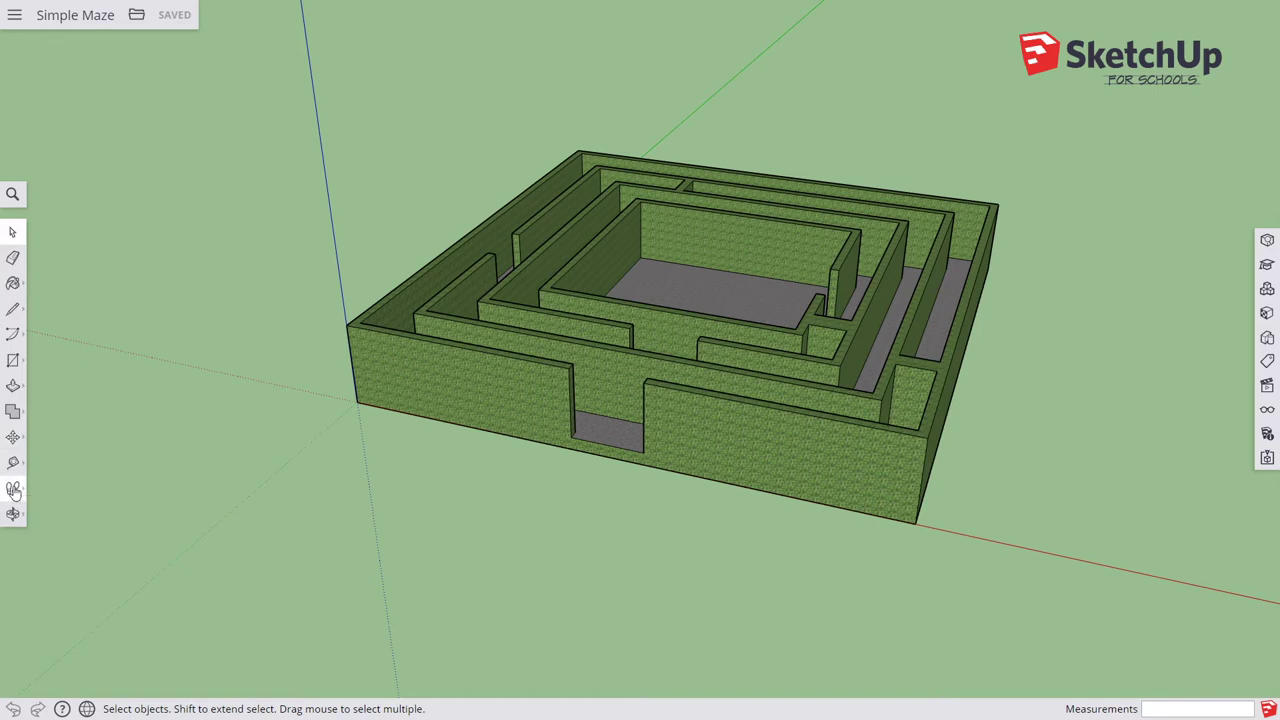
Step: Select the Walk tool to reveal its Position Camera and Look Around flyout
click(13, 490)
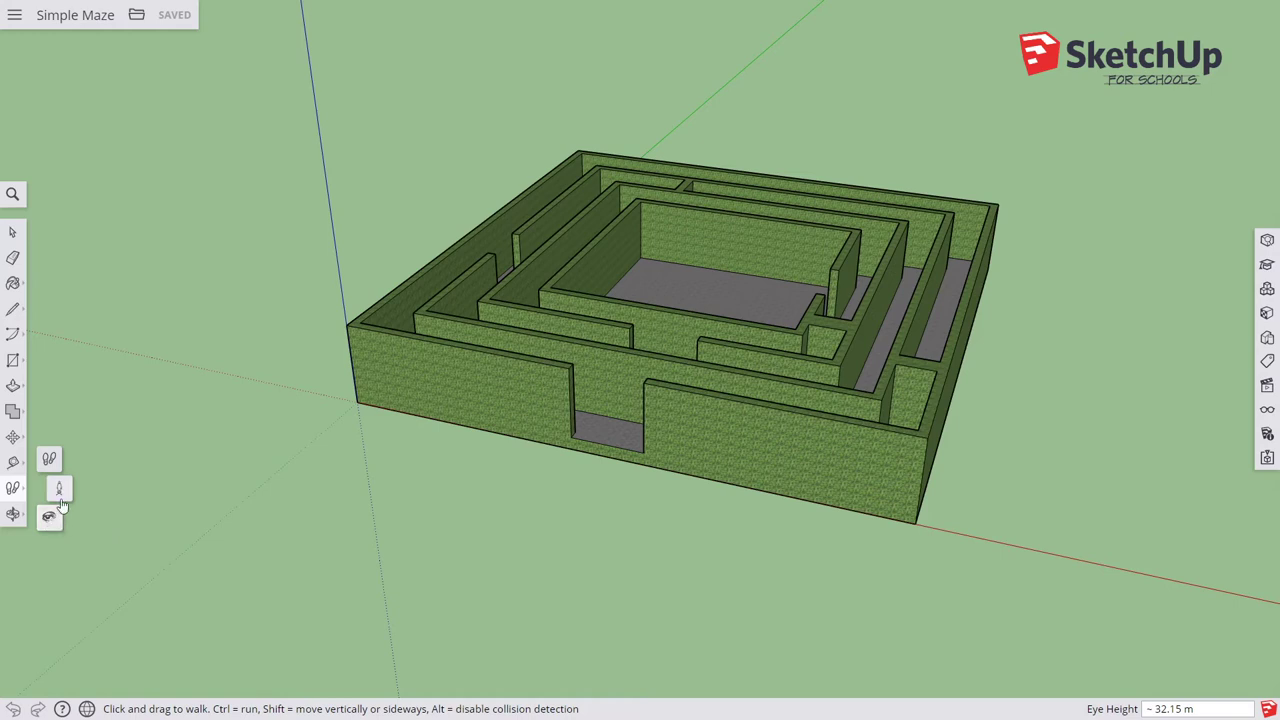
Step: Place the camera at the maze entrance and turn to centre the first hedge corridor
click(59, 487)
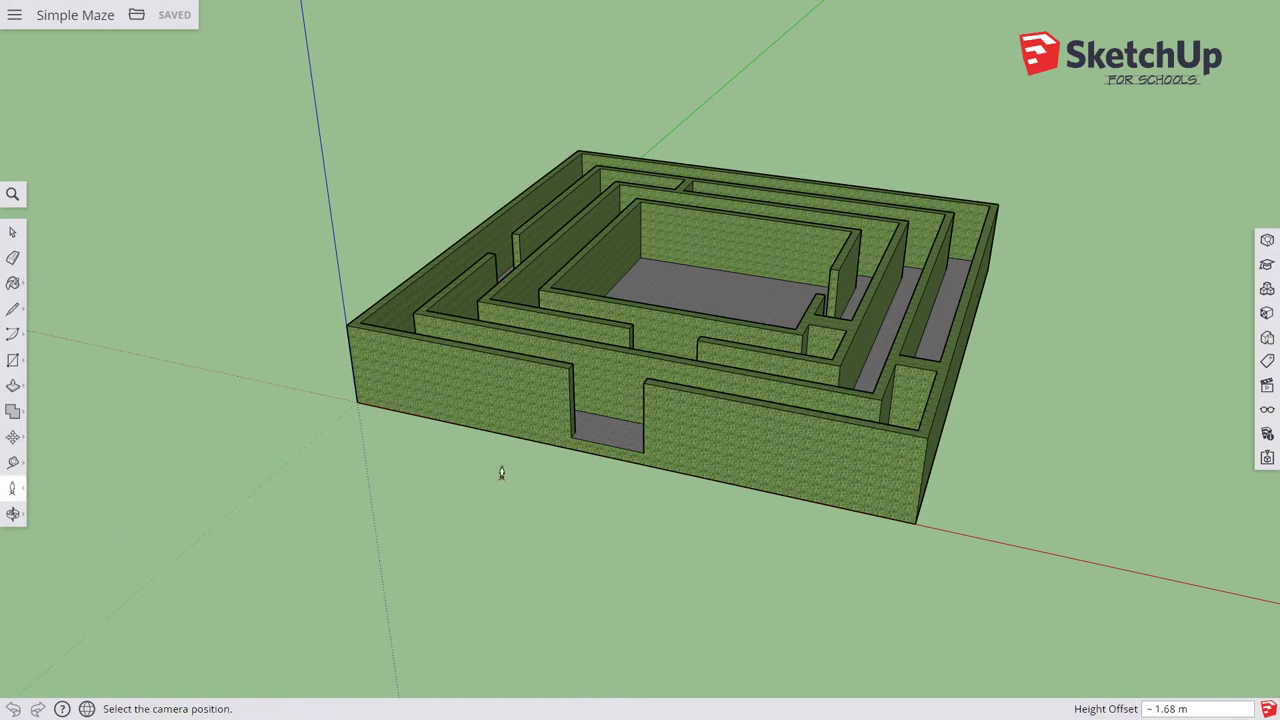
click(609, 428)
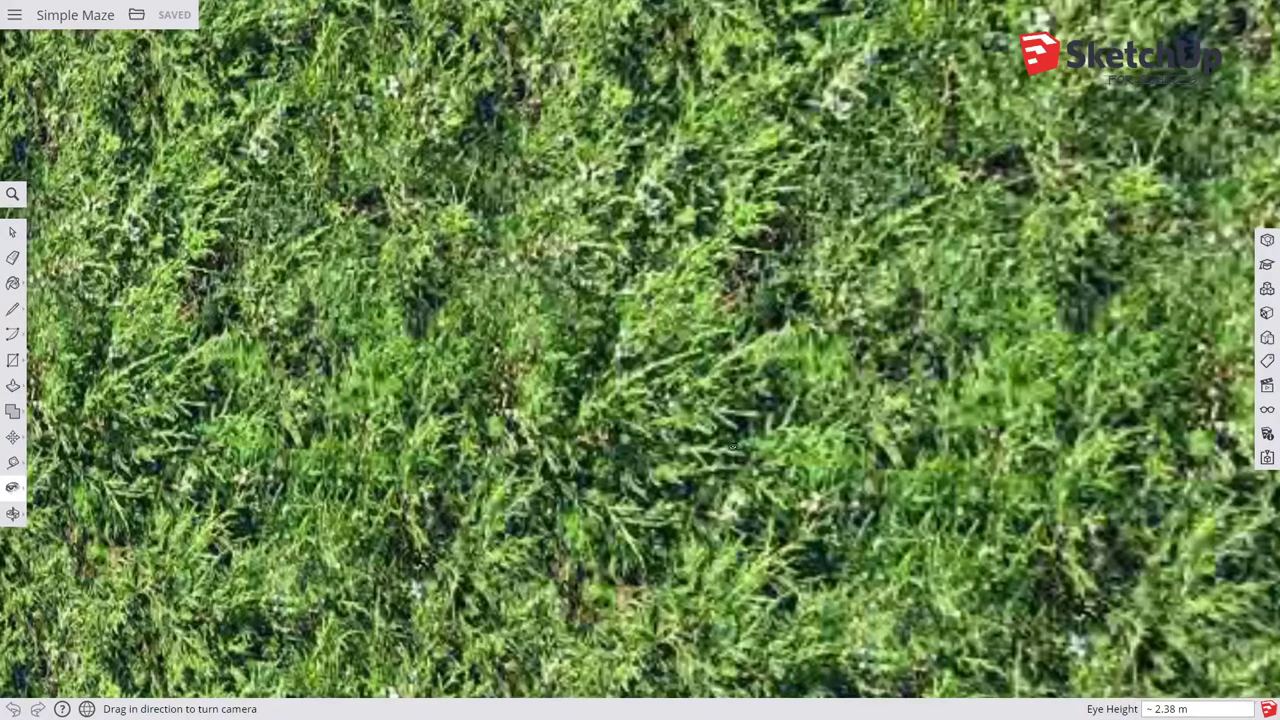
mouse_move(800, 449)
mouse_down()
mouse_move(663, 409)
mouse_move(305, 411)
mouse_up()
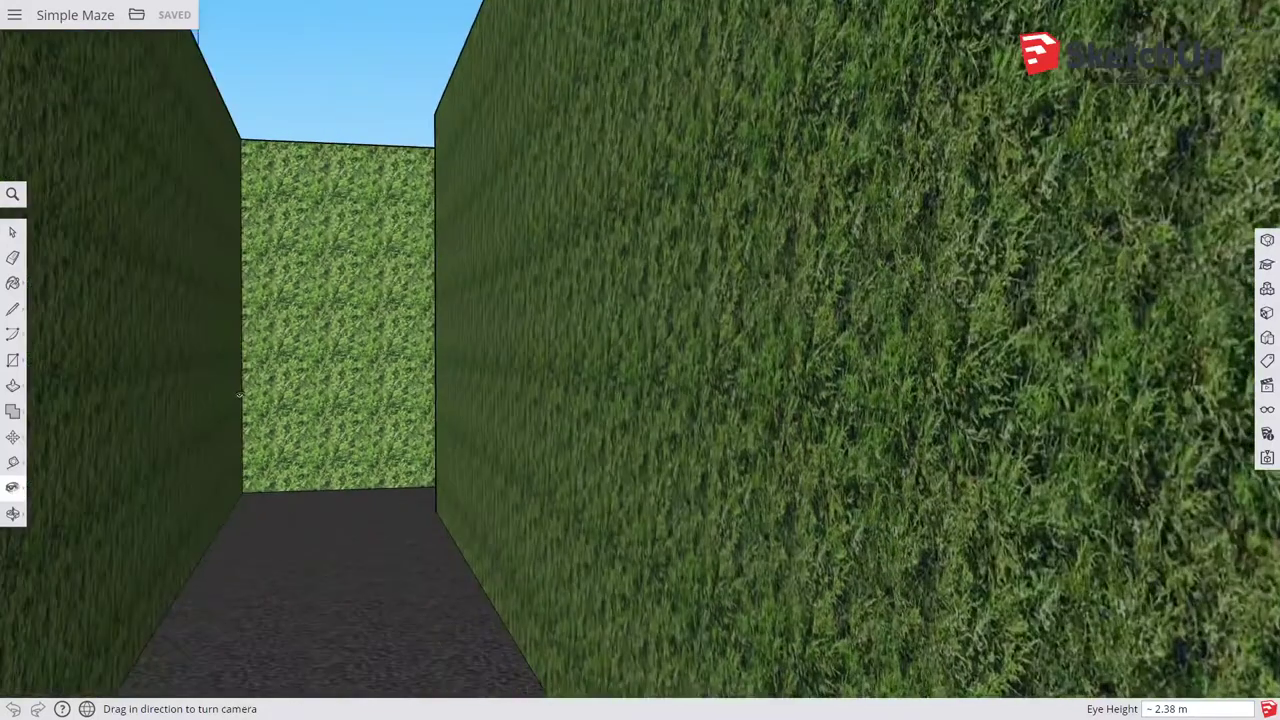
mouse_move(305, 411)
mouse_down()
mouse_move(370, 391)
mouse_move(704, 424)
mouse_move(442, 397)
mouse_up()
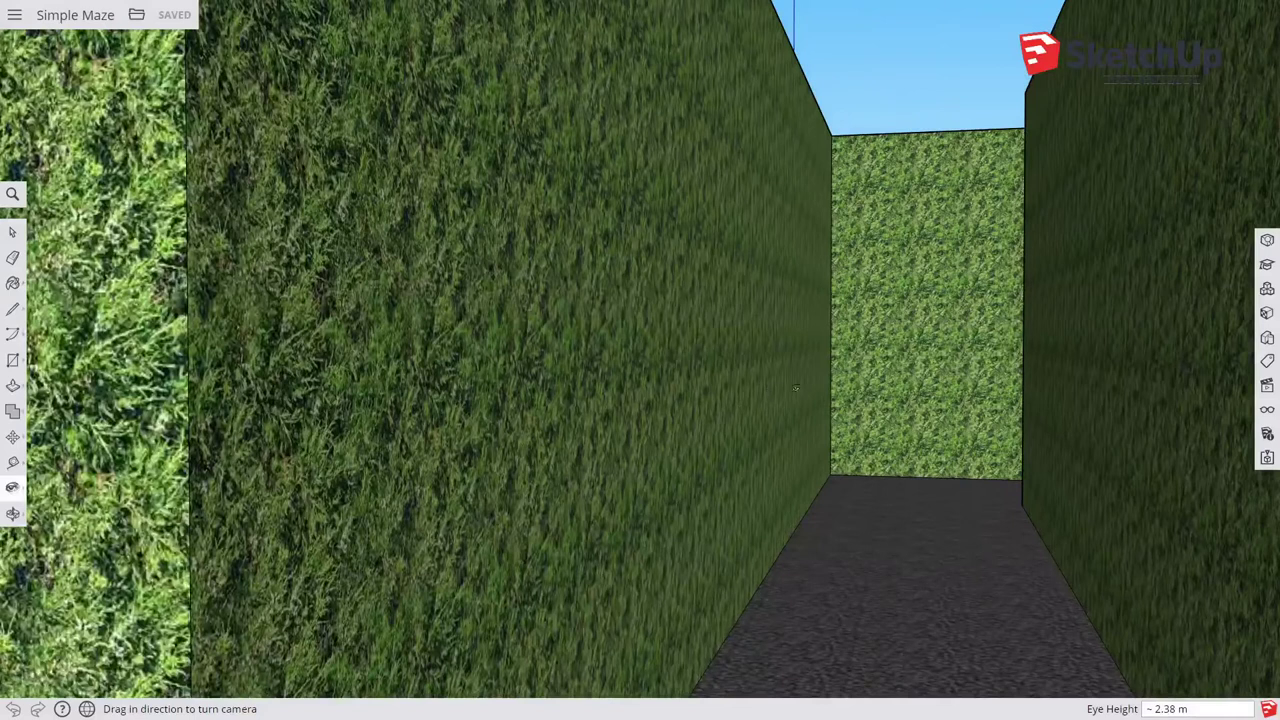
mouse_move(838, 417)
mouse_down()
mouse_move(1005, 413)
mouse_move(877, 418)
mouse_up()
text(w)
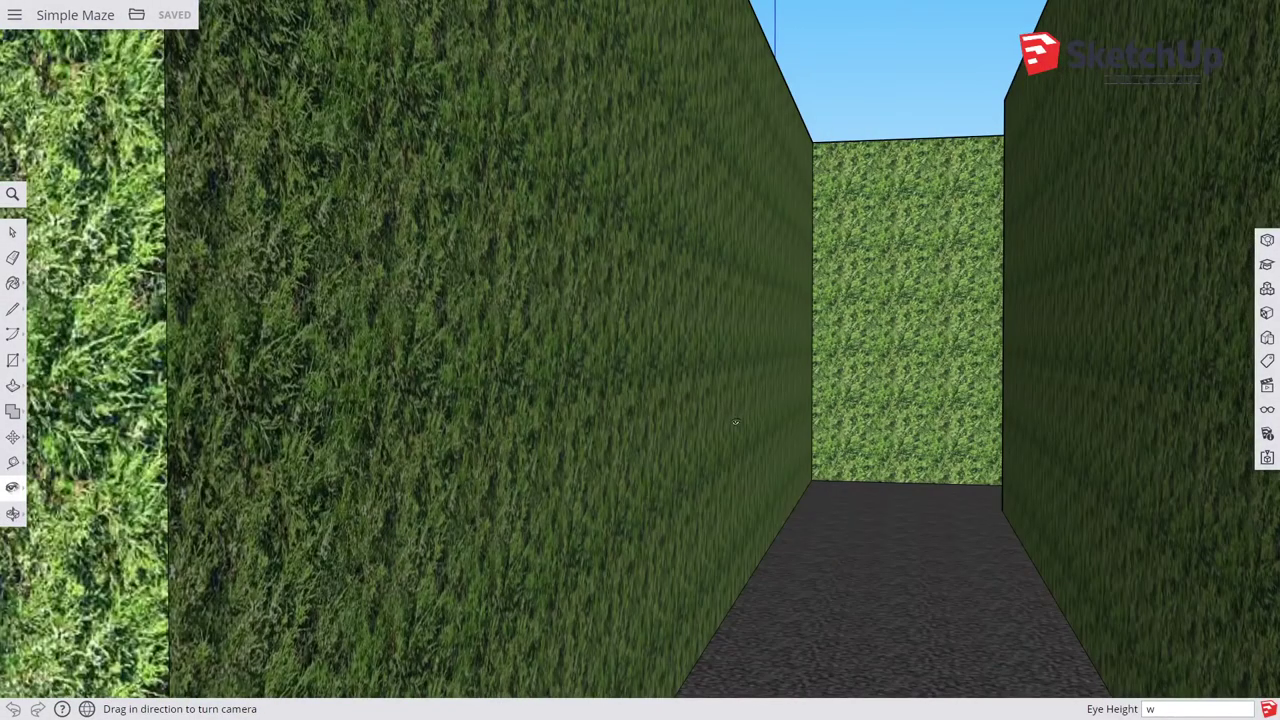
Step: Tilt the eye-level corridor view slightly downward to show more of the floor
click(14, 492)
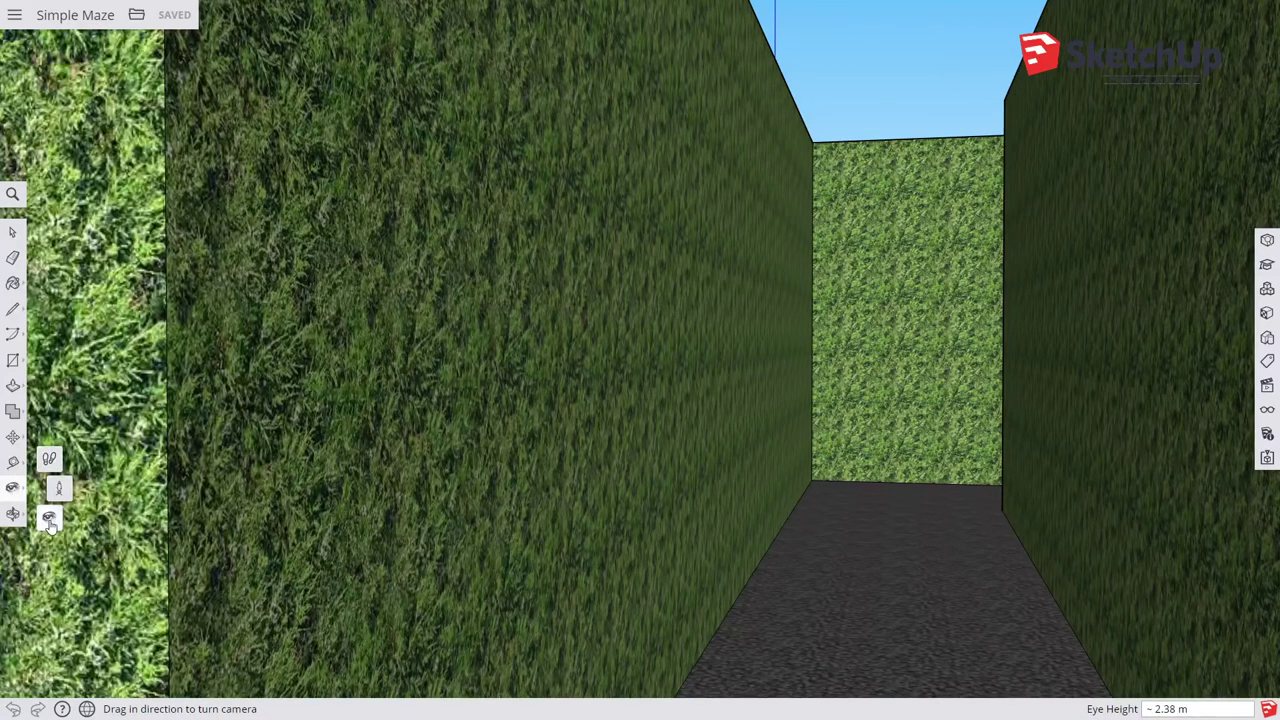
click(48, 516)
mouse_move(868, 516)
mouse_down()
mouse_move(884, 456)
mouse_move(883, 509)
mouse_up()
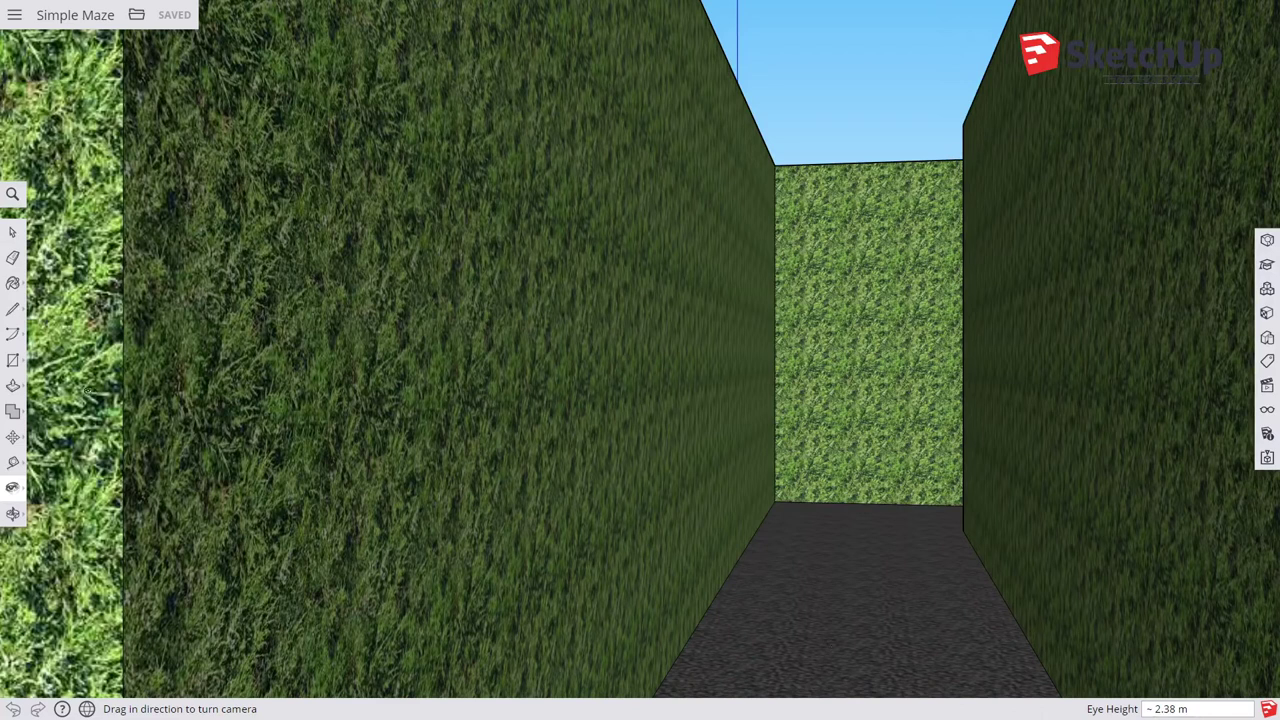
click(12, 490)
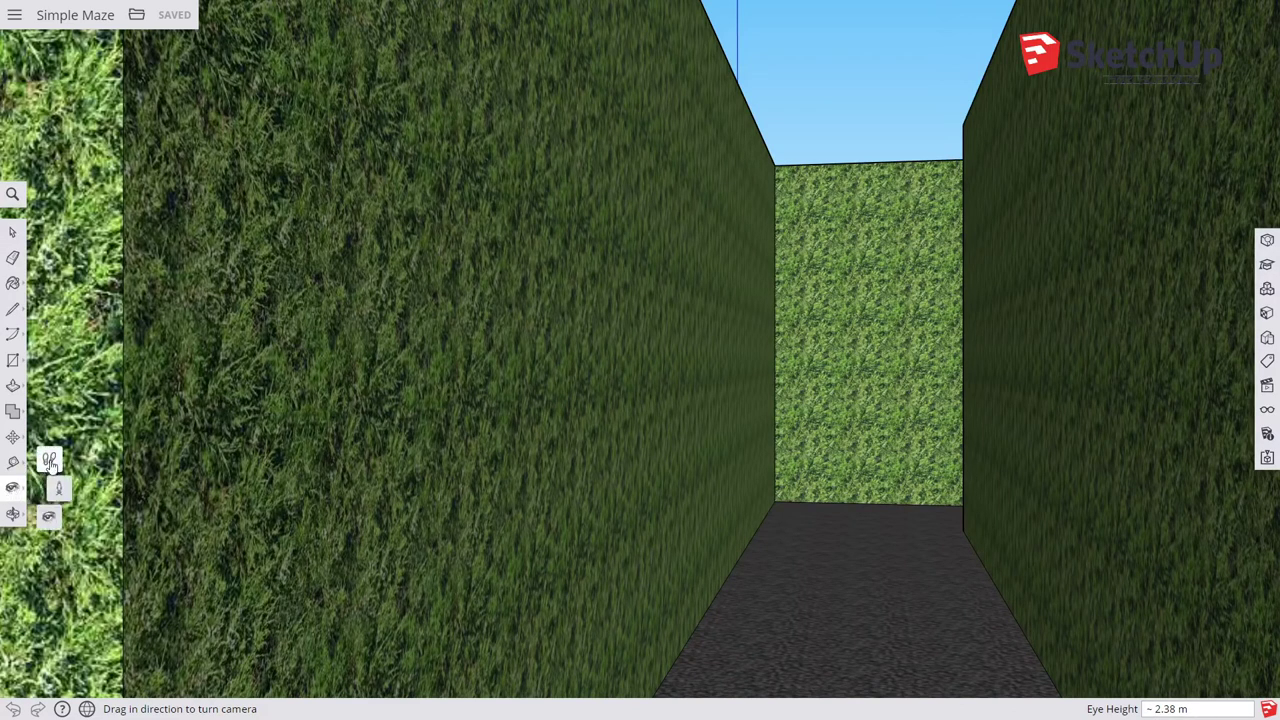
Step: Walk the length of the first hedge corridor, veering right to centre its end wall
click(48, 462)
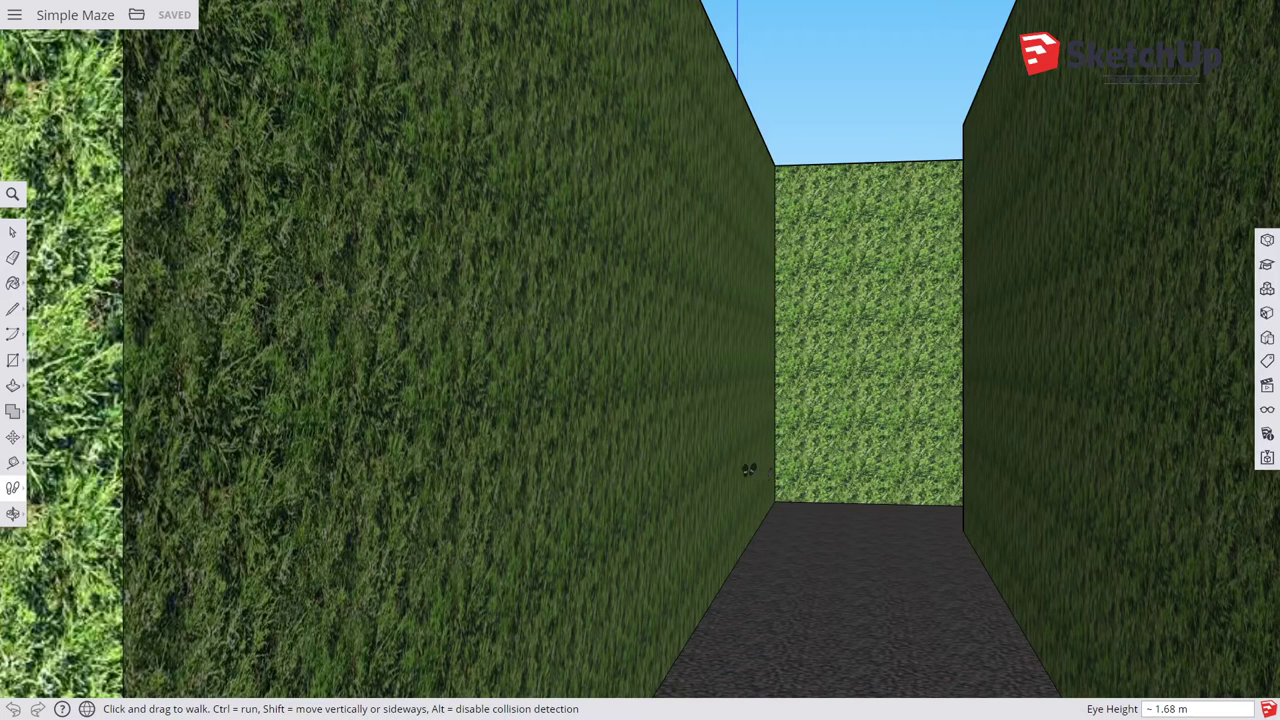
mouse_move(866, 571)
mouse_down()
mouse_move(879, 530)
mouse_move(871, 457)
mouse_move(897, 441)
mouse_up()
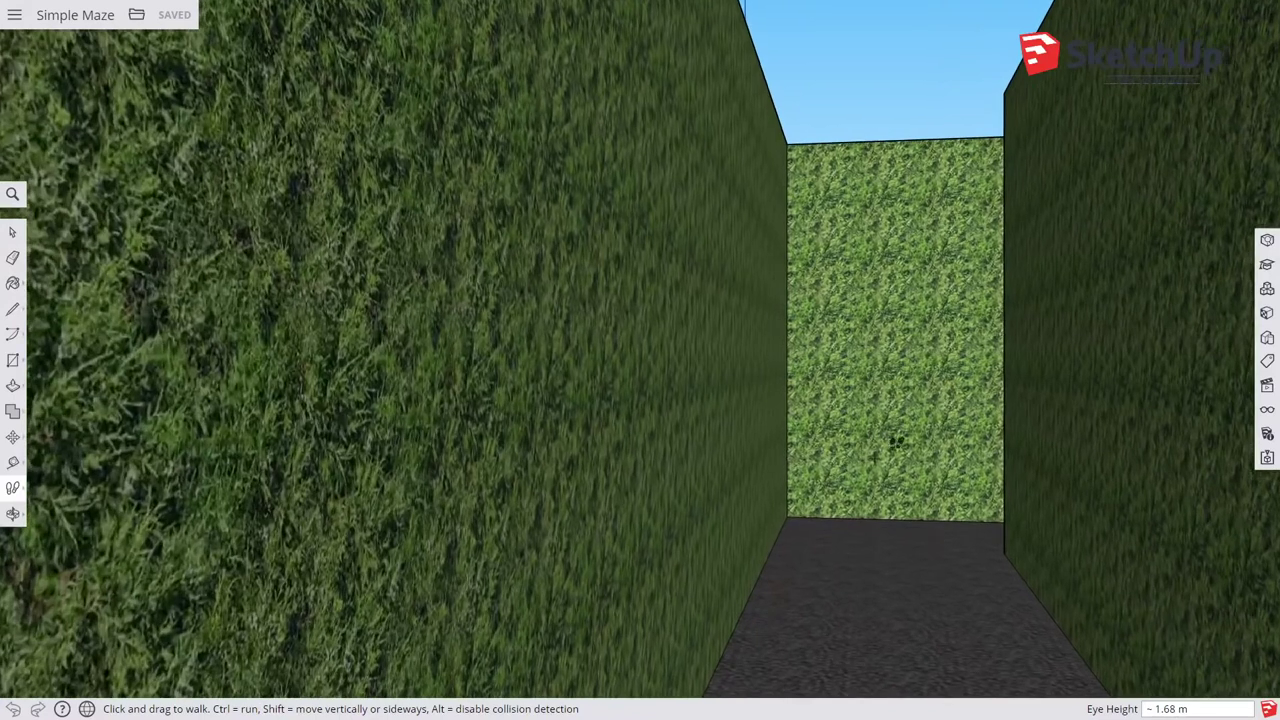
mouse_move(897, 441)
mouse_down()
mouse_move(875, 430)
mouse_move(885, 442)
mouse_move(861, 442)
mouse_up()
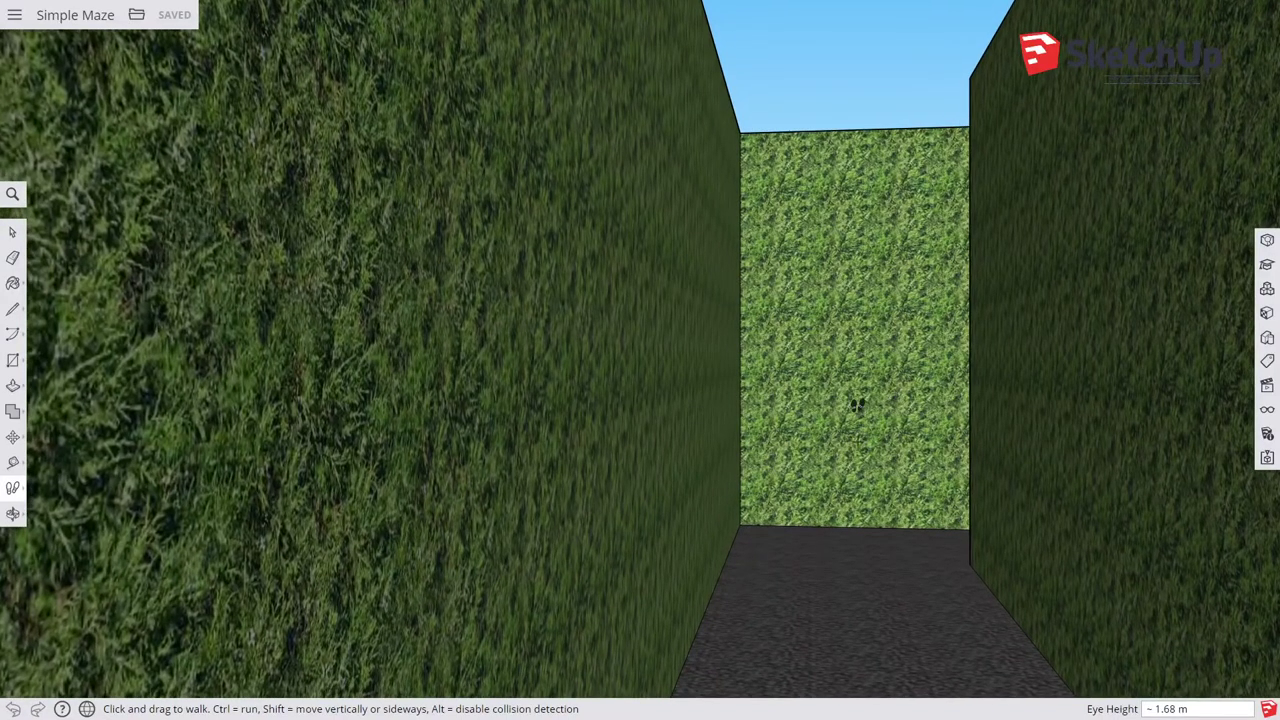
mouse_move(858, 435)
mouse_down()
mouse_move(867, 470)
mouse_move(873, 440)
mouse_up()
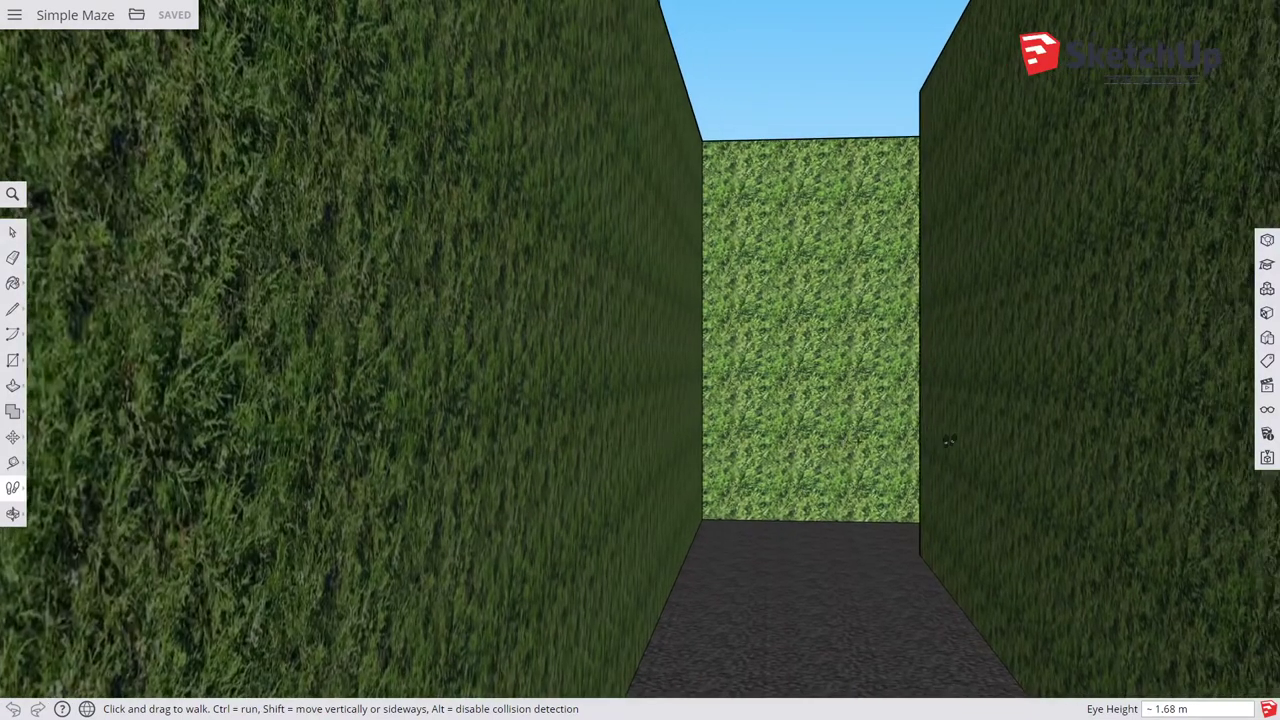
mouse_move(873, 440)
mouse_down()
mouse_move(830, 432)
mouse_move(920, 362)
mouse_up()
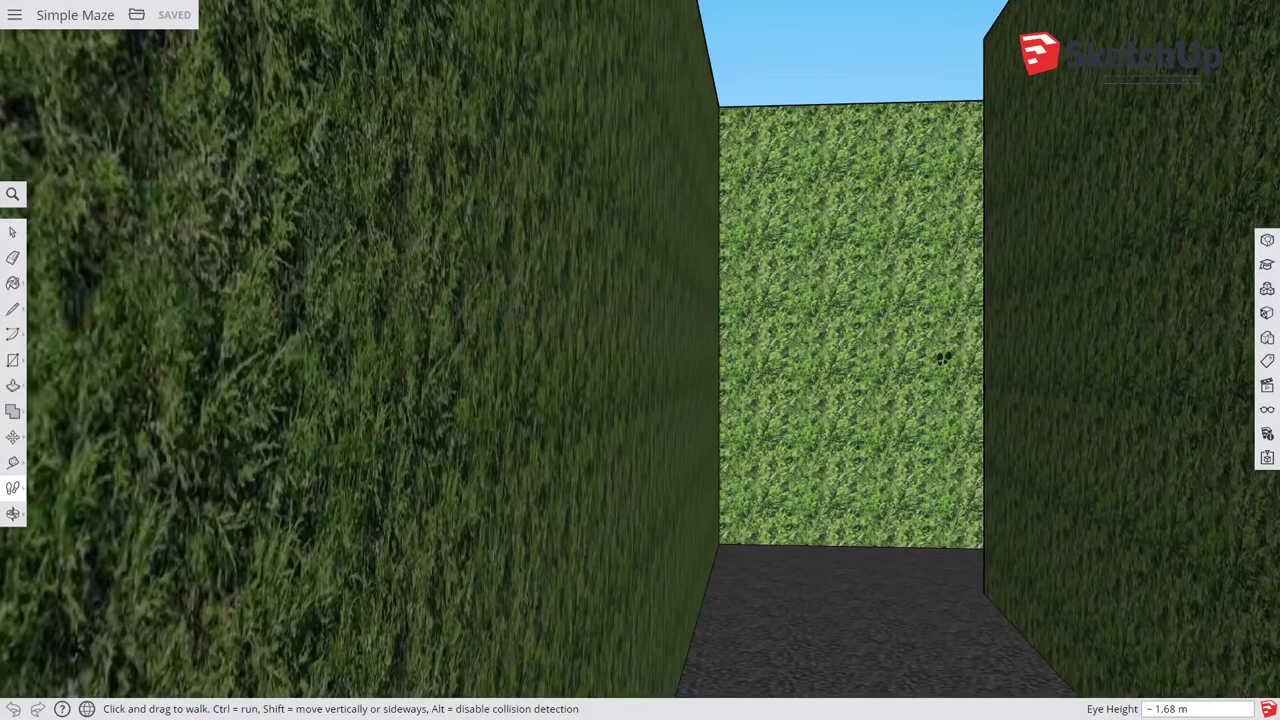
mouse_move(920, 362)
mouse_down()
mouse_move(874, 442)
mouse_move(850, 440)
mouse_up()
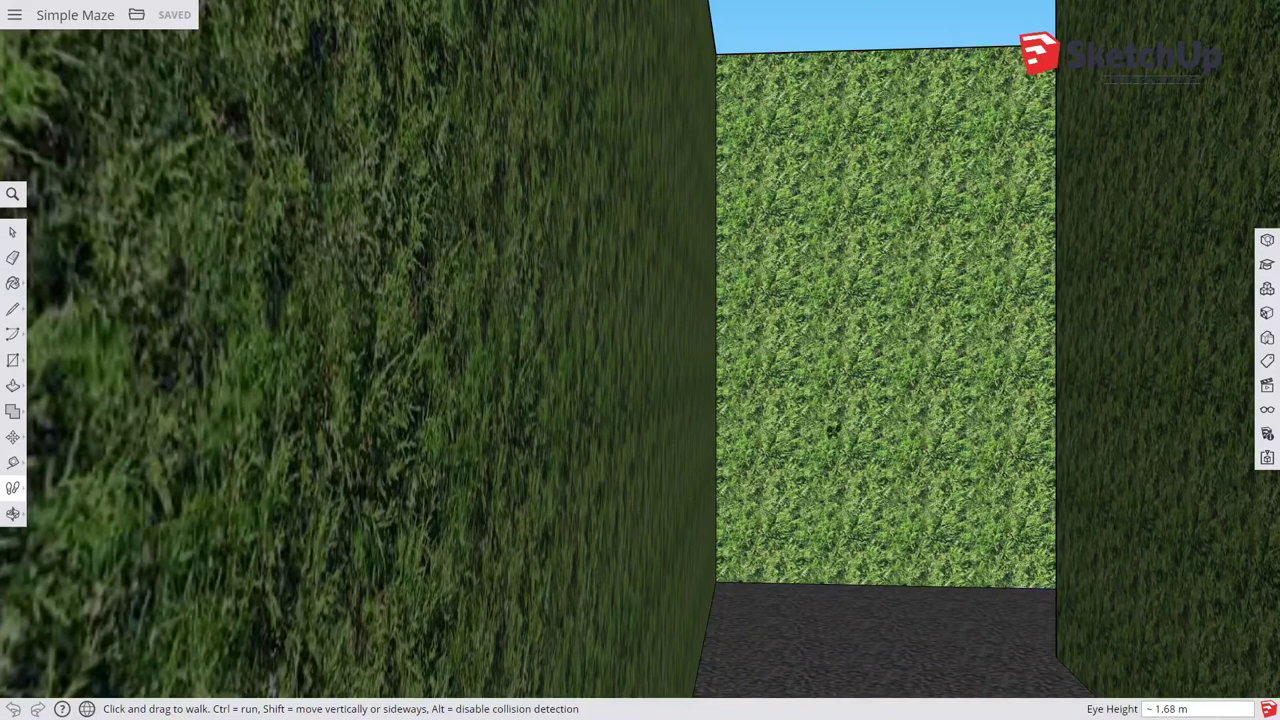
Step: Turn left at the corridor end and walk up to face the hedge wall
mouse_move(700, 444)
mouse_down()
mouse_move(760, 457)
mouse_move(663, 452)
mouse_up()
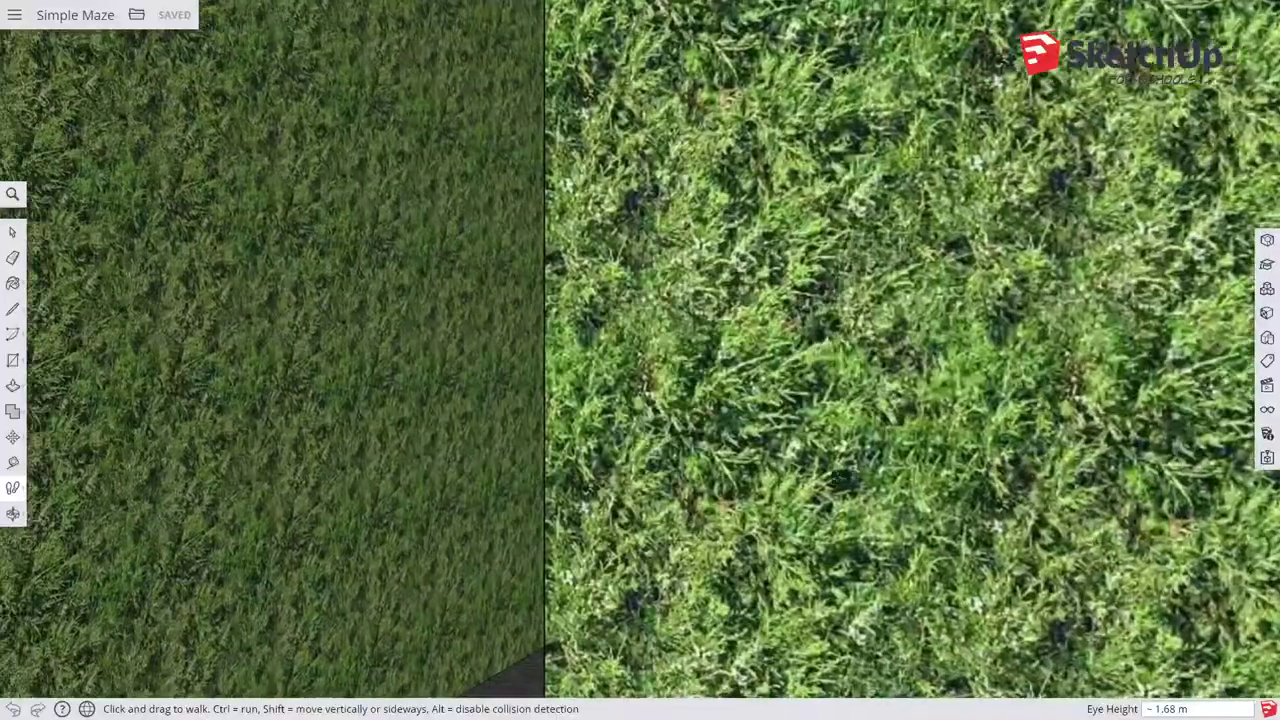
mouse_move(853, 478)
mouse_down()
mouse_move(977, 357)
mouse_move(679, 462)
mouse_move(641, 438)
mouse_move(653, 378)
mouse_up()
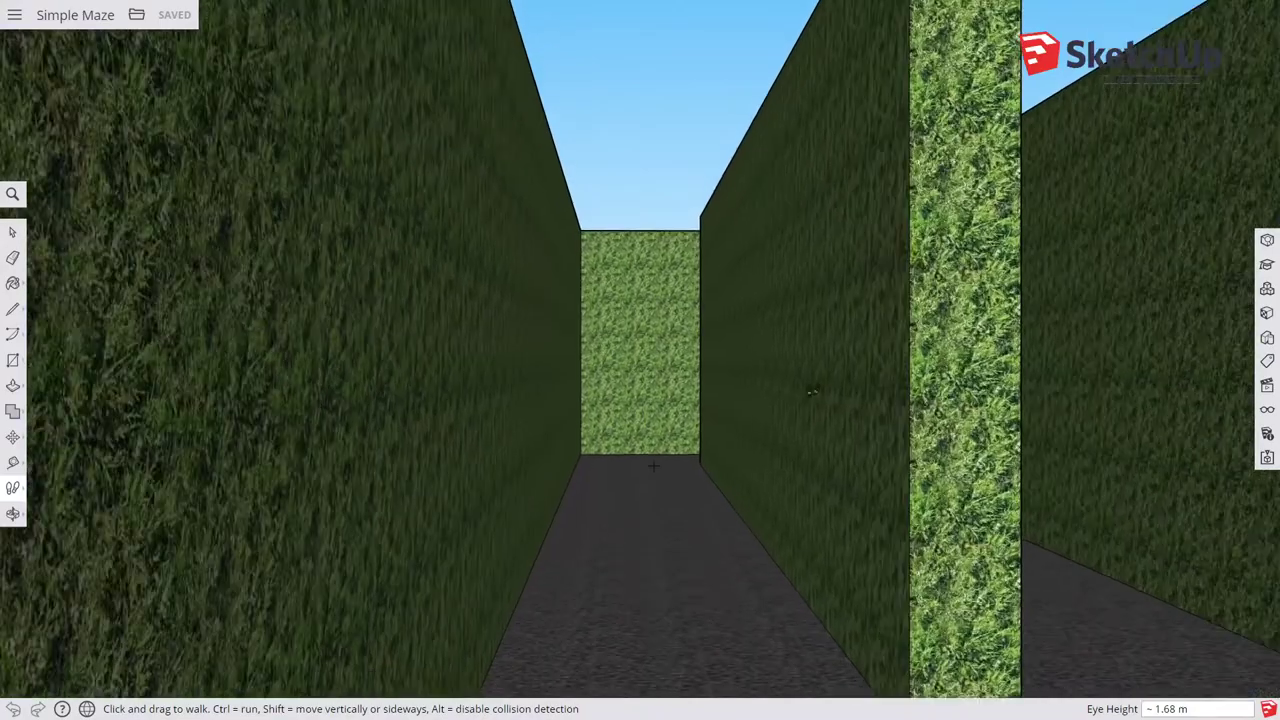
Step: Walk forward and veer right past the hedge pillar into the next corridor
mouse_move(811, 392)
mouse_down()
mouse_move(580, 419)
mouse_move(650, 505)
mouse_up()
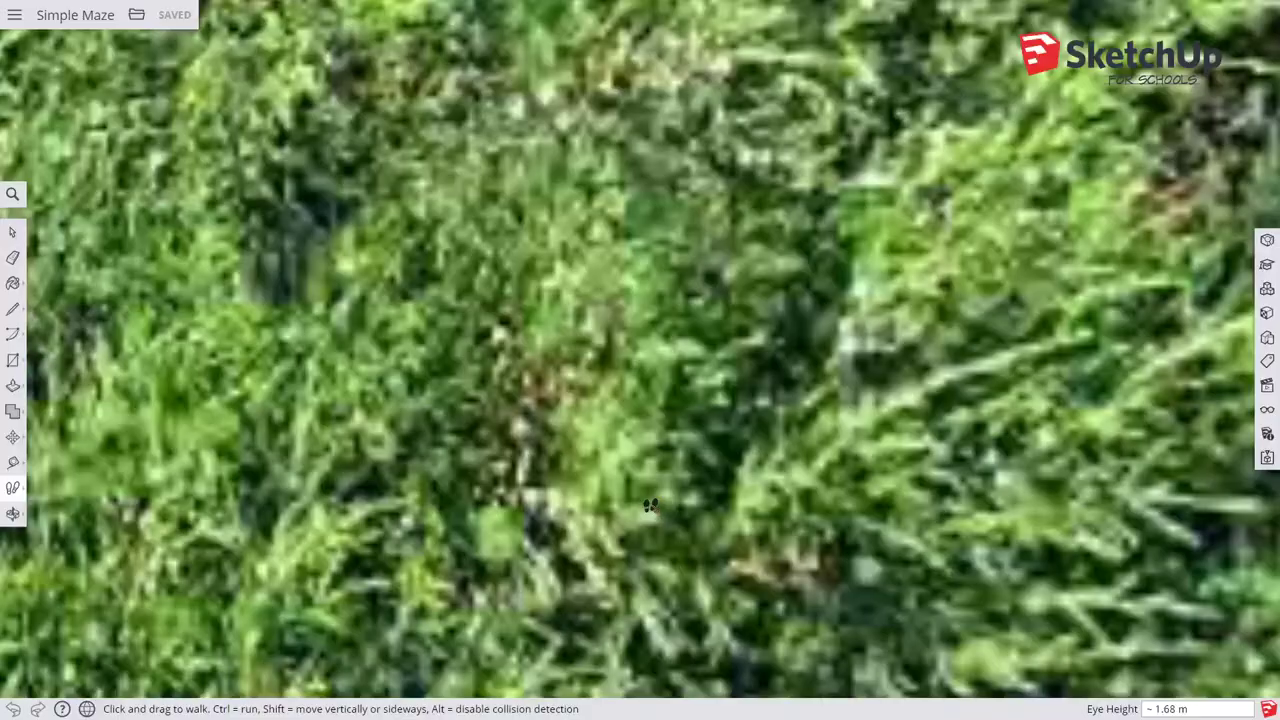